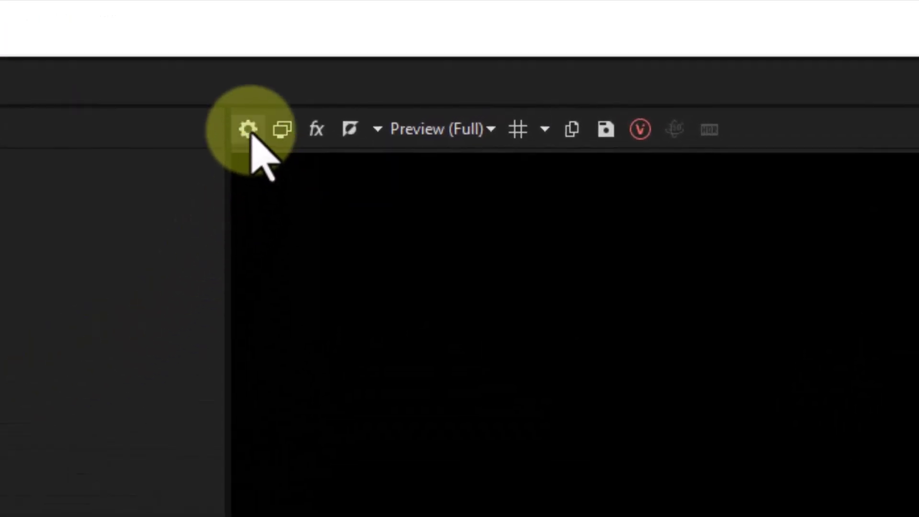
Step: Review the project's video template and frame rate settings and accept the project properties
{"action": "left_click", "coordinate": [248, 130]}
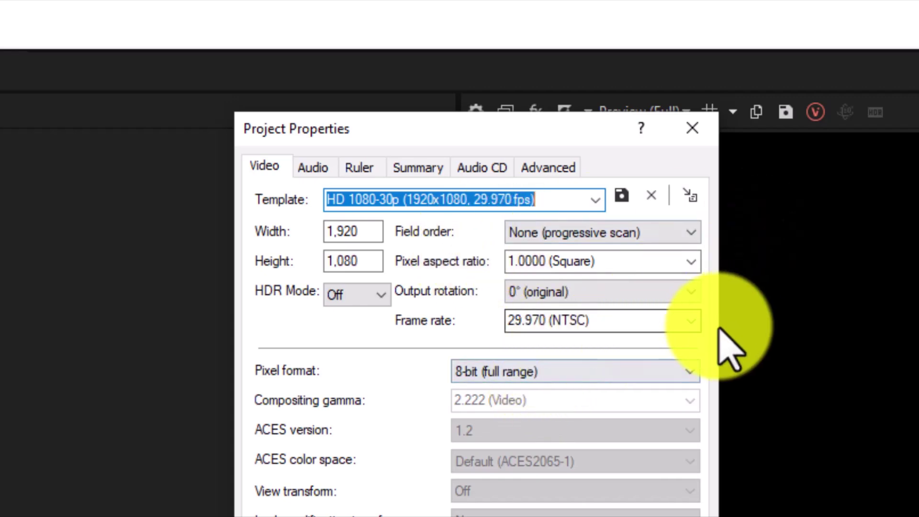
{"action": "left_click", "coordinate": [689, 322]}
{"action": "left_click", "coordinate": [690, 323]}
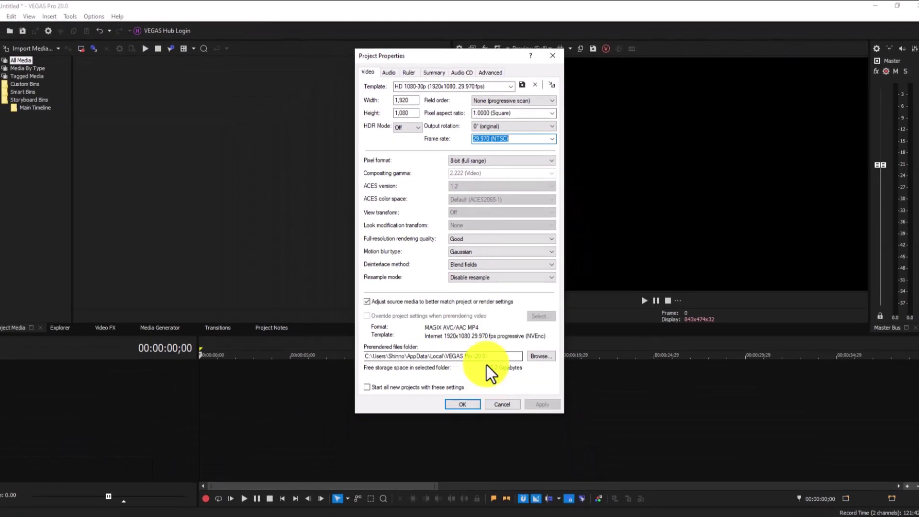
{"action": "left_click", "coordinate": [463, 403]}
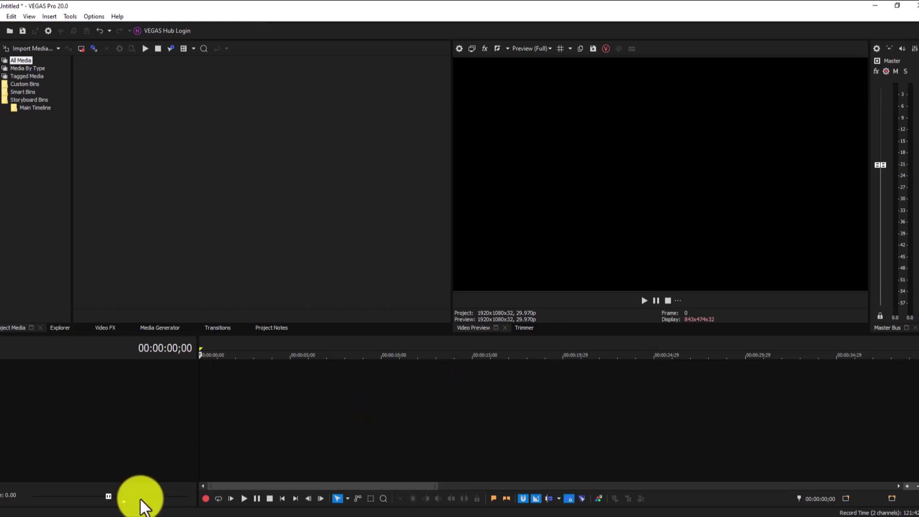
Step: Import the green screen sample video and the news background video into the project media
{"action": "left_click", "coordinate": [96, 515]}
{"action": "left_click", "coordinate": [338, 203]}
{"action": "left_click", "coordinate": [349, 126]}
{"action": "left_click", "coordinate": [241, 131], "text": "ctrl"}
{"action": "left_click_drag", "start_coordinate": [349, 140], "coordinate": [258, 178]}
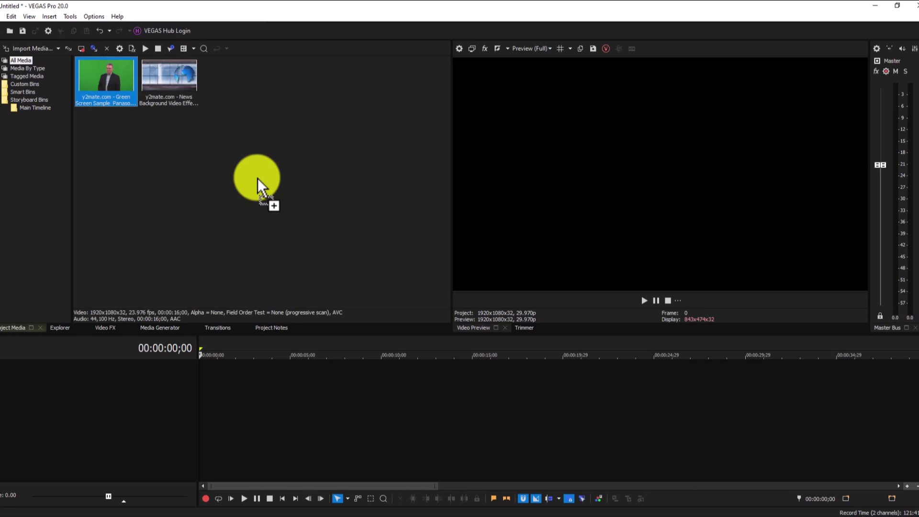
{"action": "left_click", "coordinate": [279, 191]}
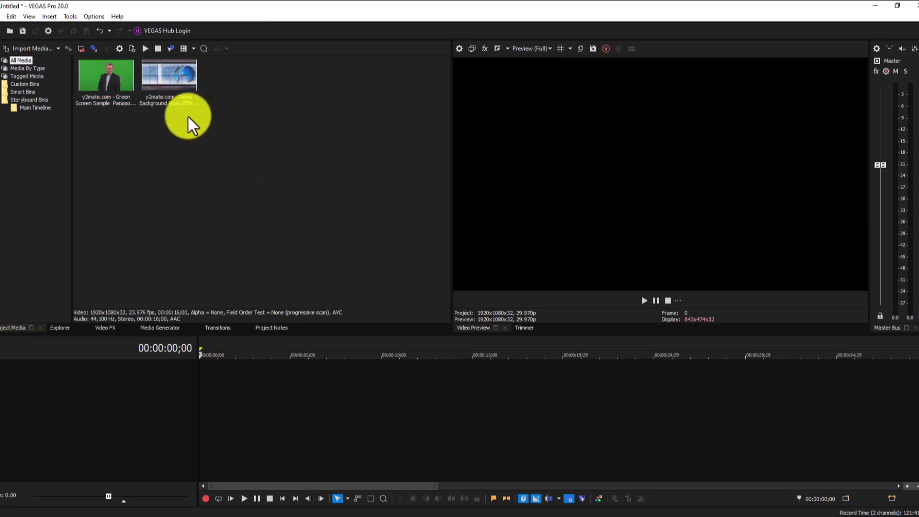
Step: Check the media details of the green screen clip and the news background clip
{"action": "left_click", "coordinate": [103, 82]}
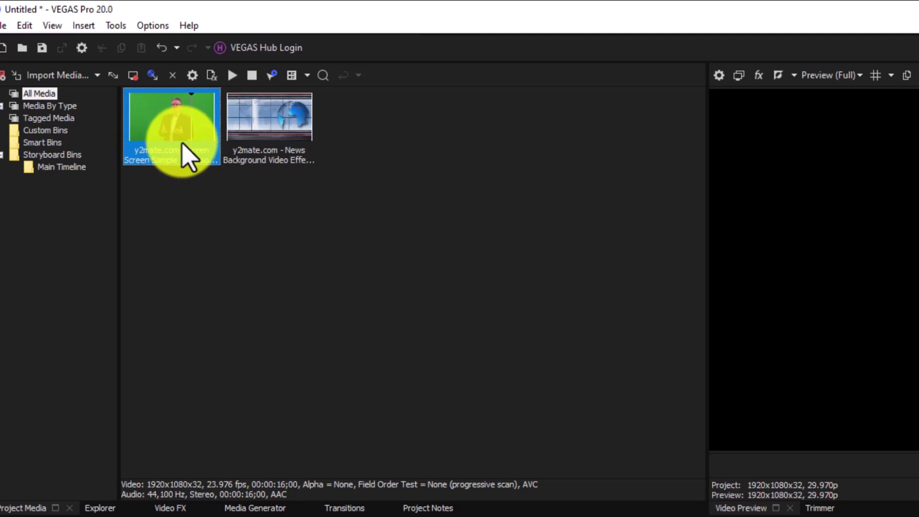
{"action": "left_click", "coordinate": [273, 139]}
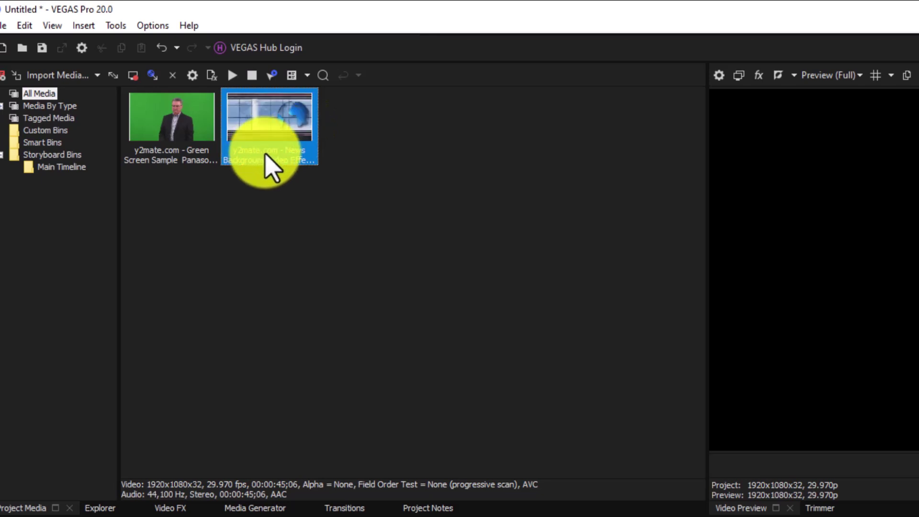
{"action": "left_click", "coordinate": [285, 209]}
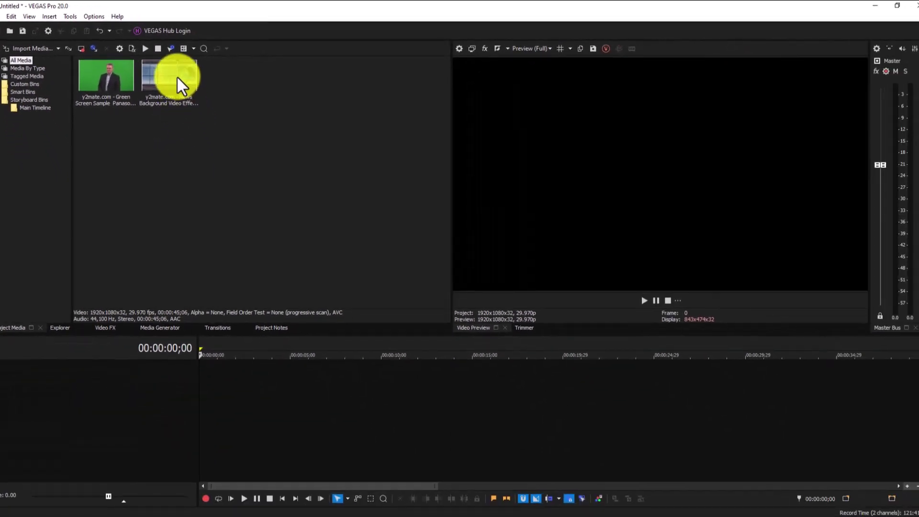
Step: Place the news background clip at the start of the timeline without matching the project settings to the media
{"action": "left_click_drag", "start_coordinate": [177, 75], "coordinate": [159, 417]}
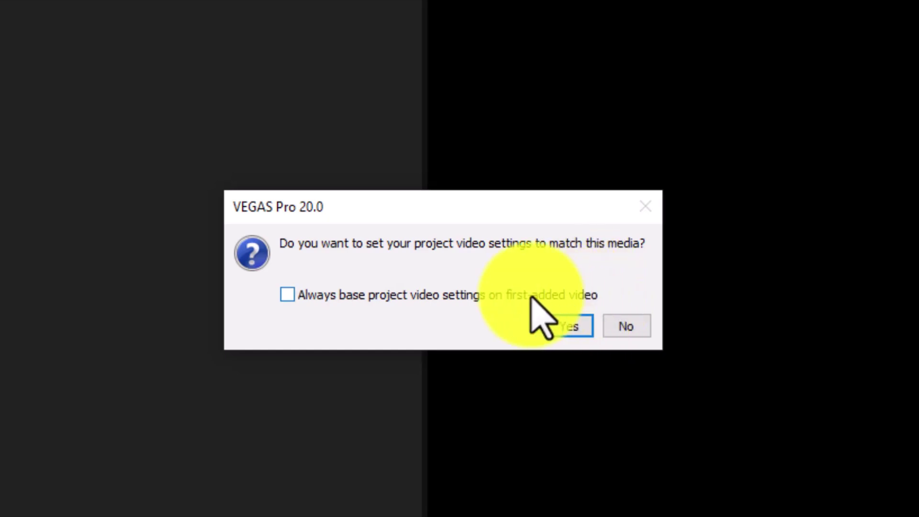
{"action": "left_click", "coordinate": [624, 325]}
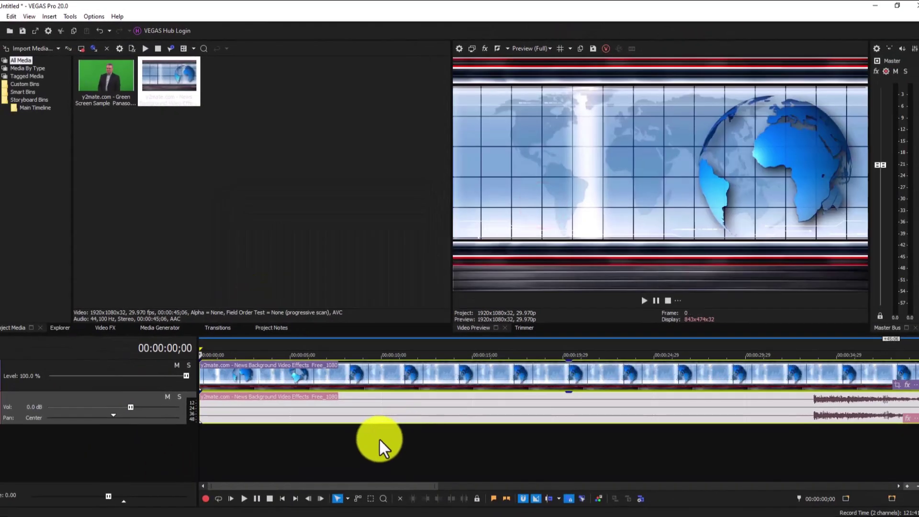
{"action": "left_click", "coordinate": [367, 468]}
Step: Play the news background clip from near its beginning to check playback, and pause it
{"action": "left_click", "coordinate": [526, 468]}
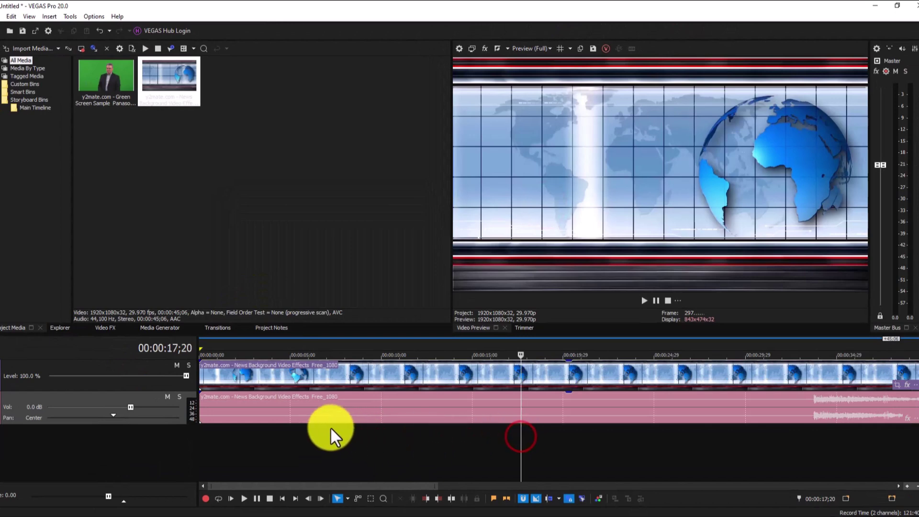
{"action": "left_click", "coordinate": [248, 426]}
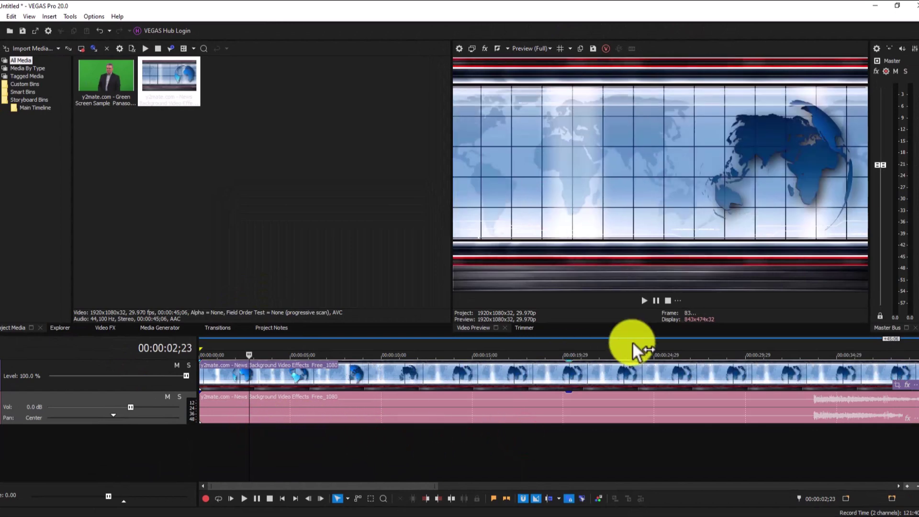
{"action": "left_click", "coordinate": [644, 300]}
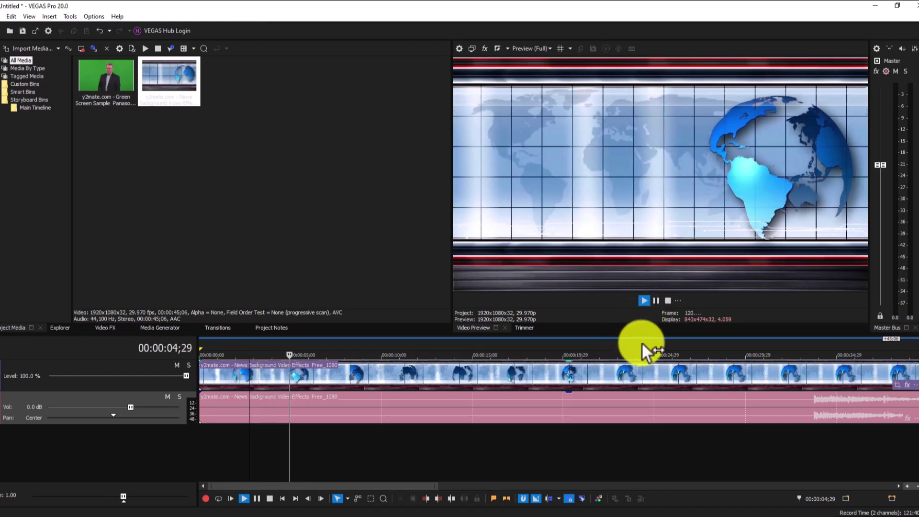
{"action": "left_click", "coordinate": [655, 300]}
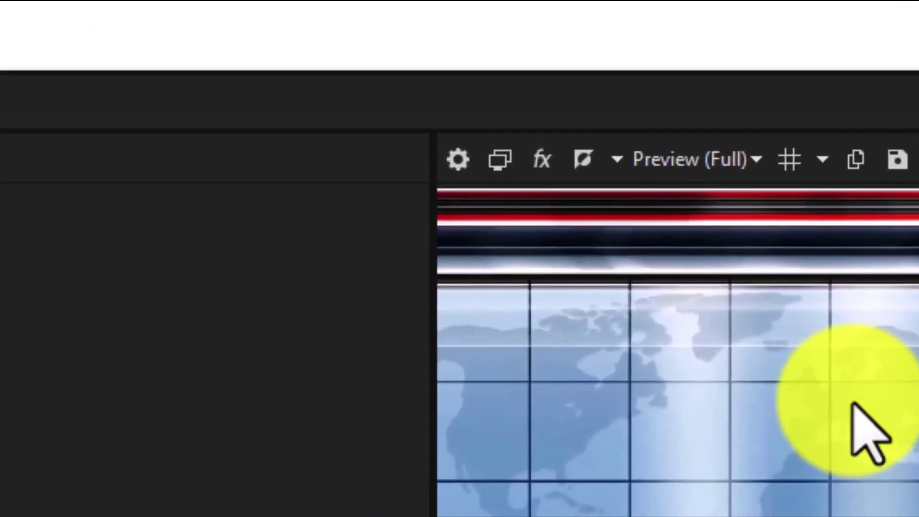
Step: Set the video preview quality to Preview (Half) and play the timeline again to check its smoothness
{"action": "left_click", "coordinate": [723, 160]}
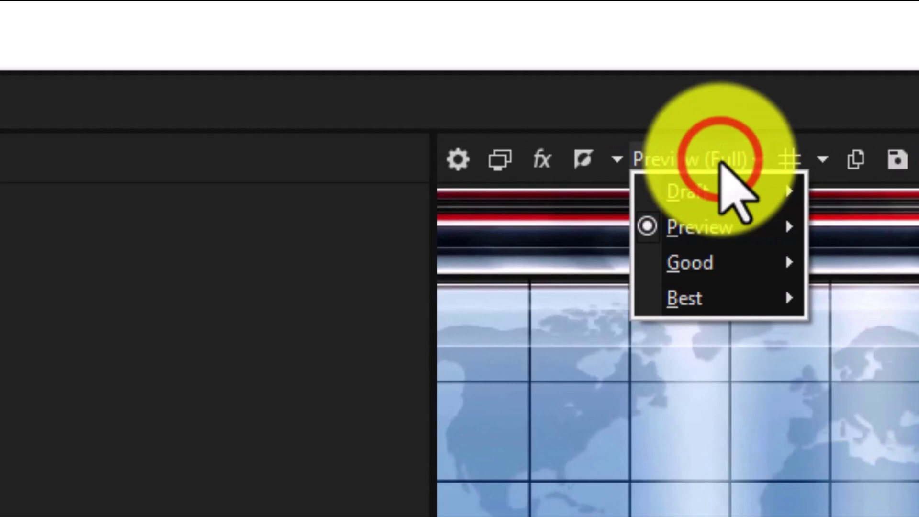
{"action": "mouse_move", "coordinate": [740, 226]}
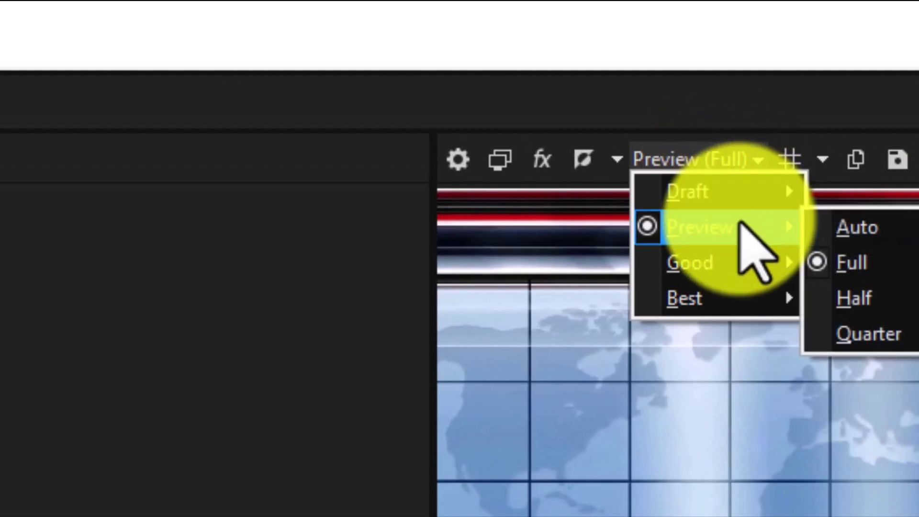
{"action": "left_click", "coordinate": [879, 290]}
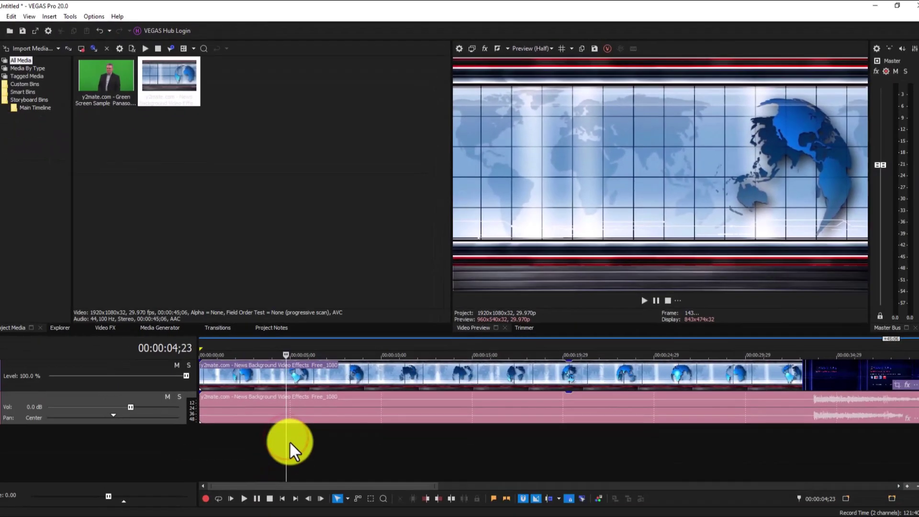
{"action": "key", "text": "space"}
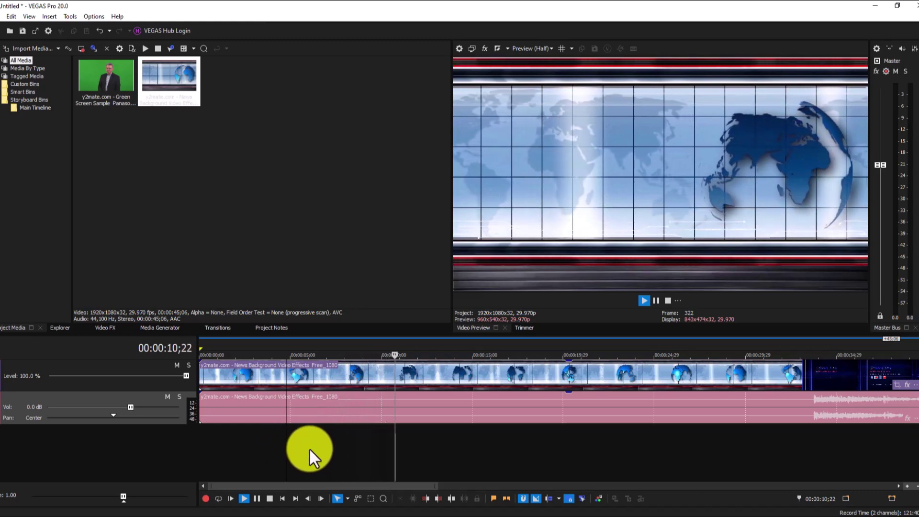
{"action": "key", "text": "space"}
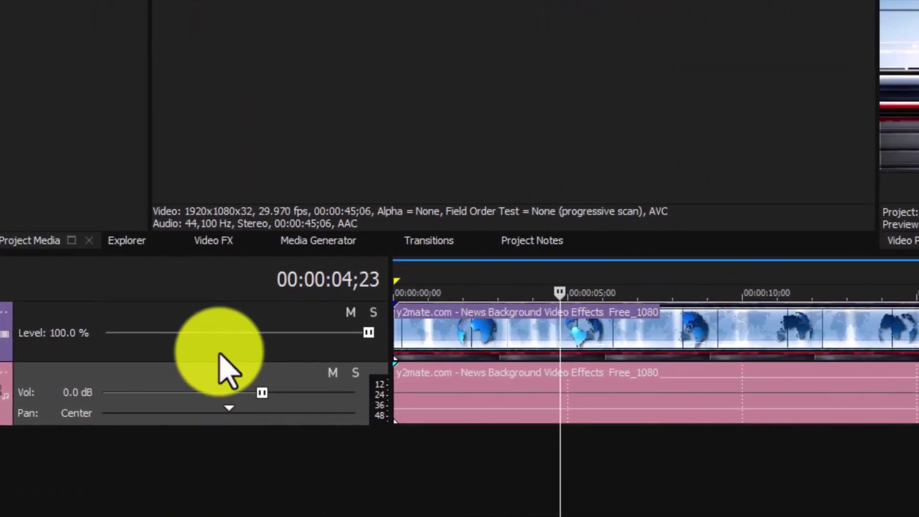
Step: Insert a new video track above the news background track and place the green screen clip on it
{"action": "right_click", "coordinate": [220, 351]}
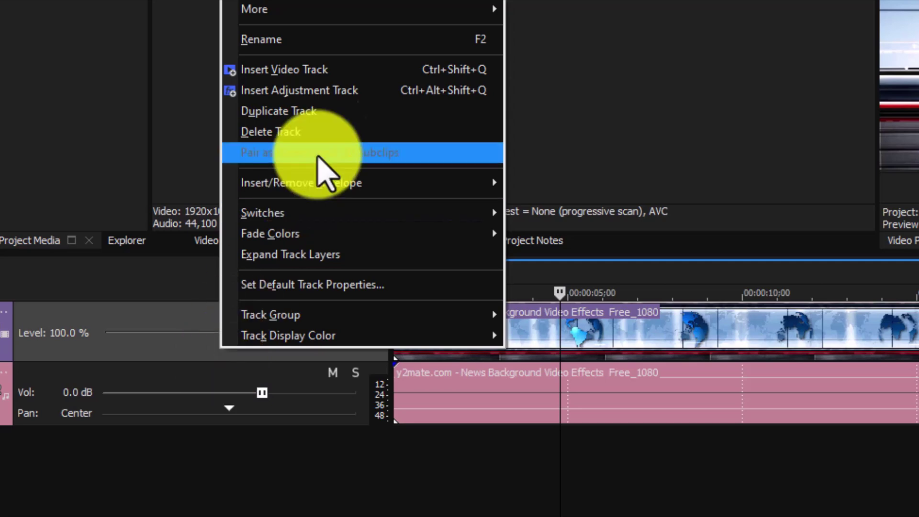
{"action": "left_click", "coordinate": [313, 71]}
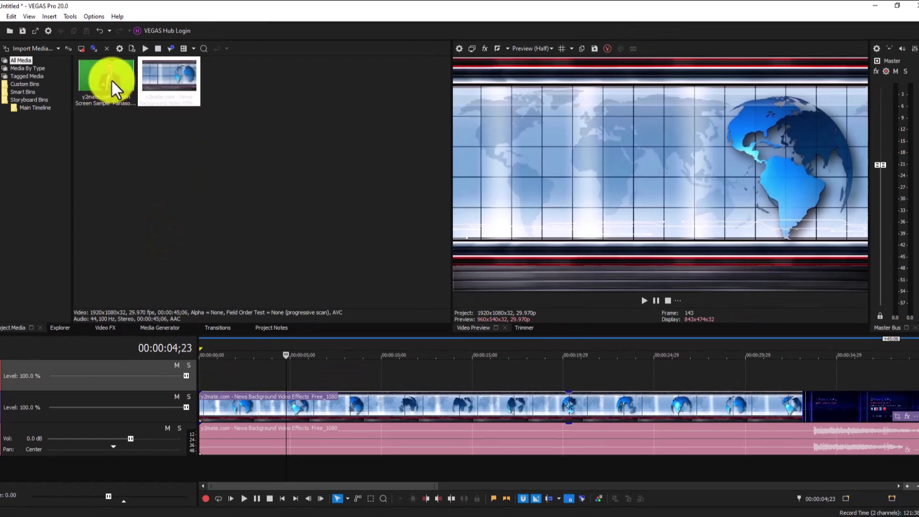
{"action": "left_click_drag", "start_coordinate": [111, 79], "coordinate": [378, 374]}
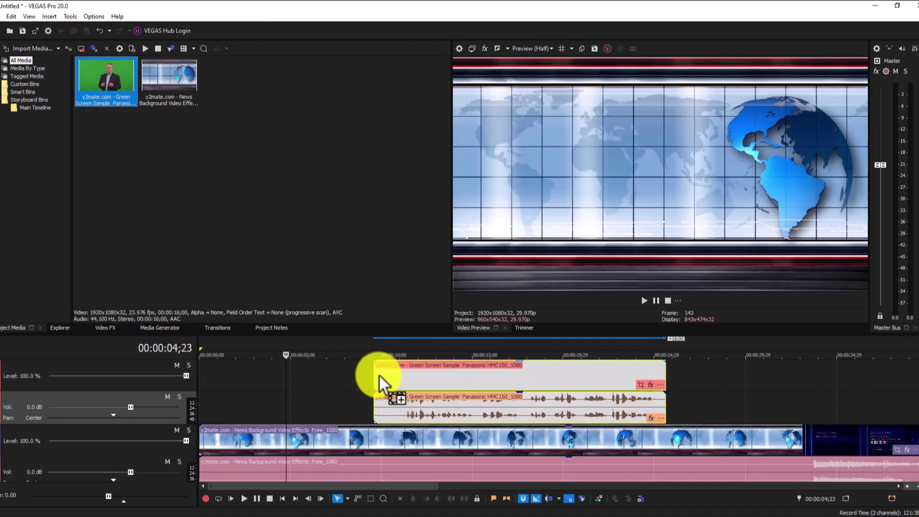
{"action": "left_click", "coordinate": [536, 378]}
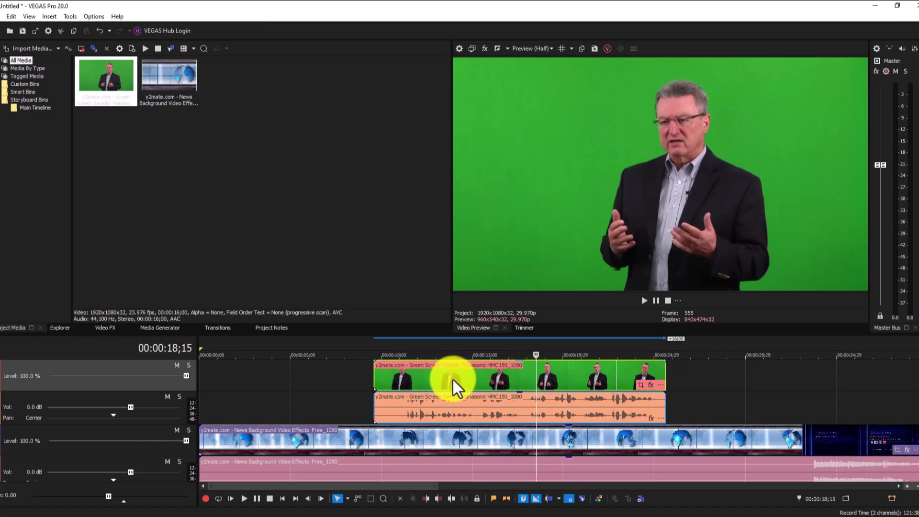
Step: Move the green screen clip to the start of the timeline and put the playhead at 00:00:08;11
{"action": "left_click_drag", "start_coordinate": [452, 377], "coordinate": [270, 377]}
{"action": "left_click", "coordinate": [256, 378]}
{"action": "key", "text": "Home"}
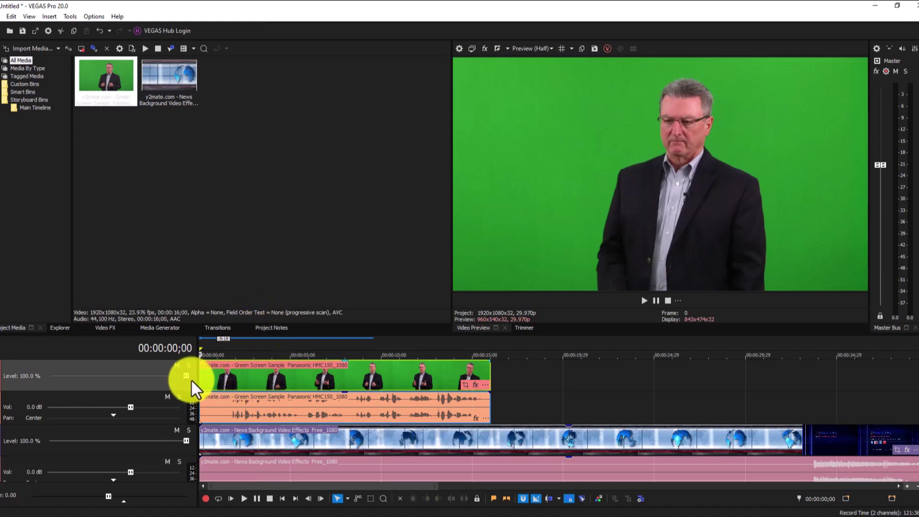
{"action": "left_click_drag", "start_coordinate": [185, 372], "coordinate": [237, 382]}
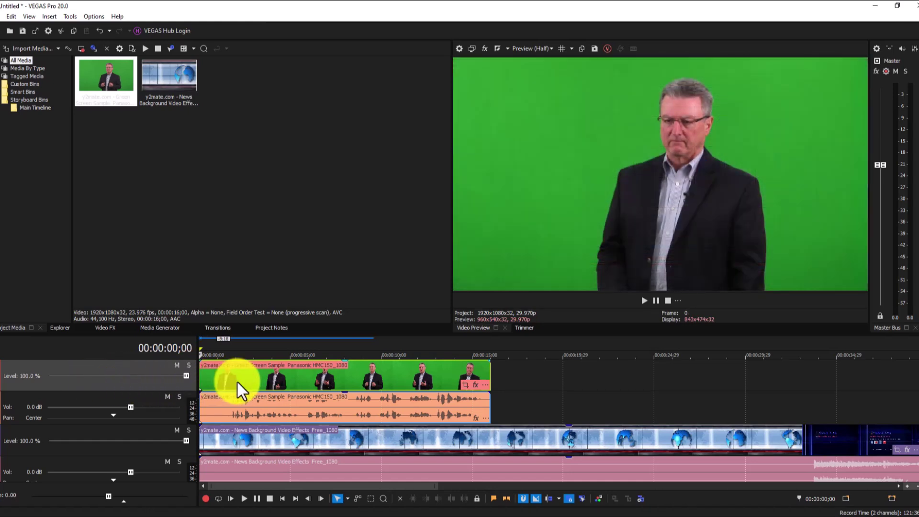
{"action": "left_click", "coordinate": [352, 381]}
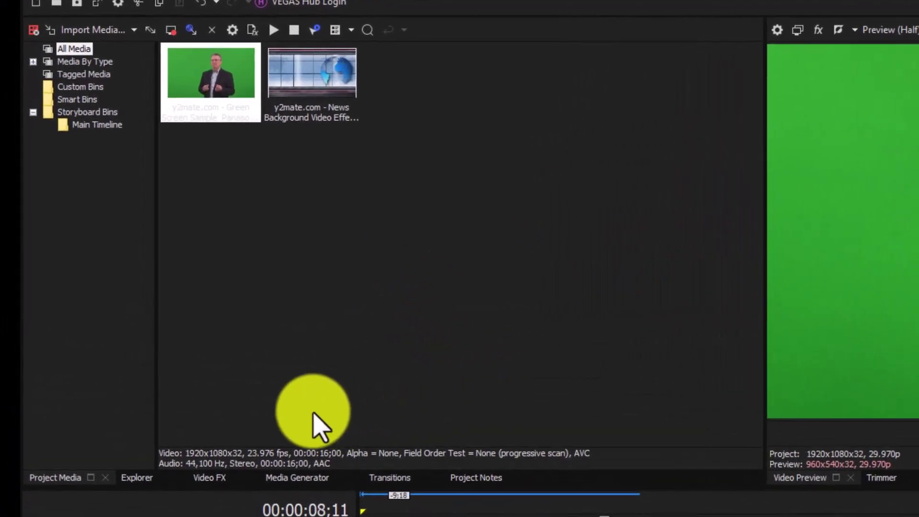
Step: Search the video effects for "key" and apply the Chroma Keyer's Green Screen preset to the green screen clip
{"action": "left_click", "coordinate": [210, 477]}
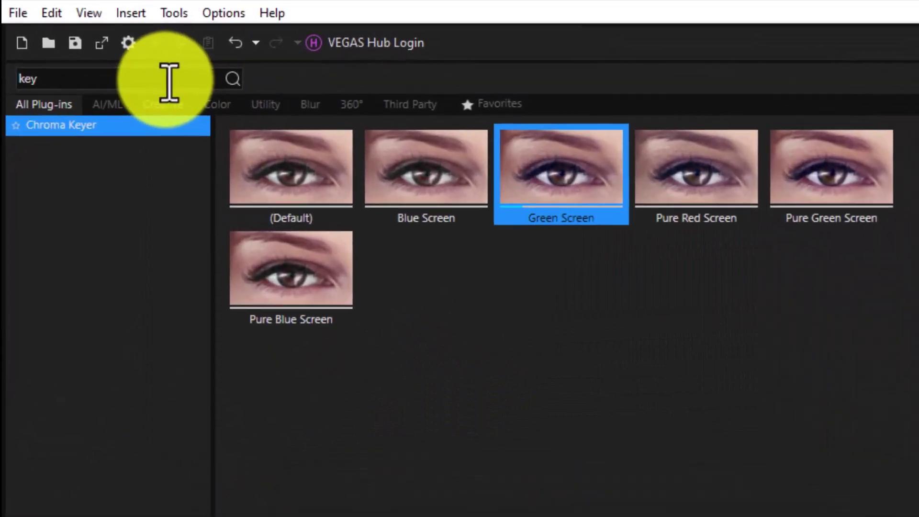
{"action": "left_click", "coordinate": [153, 30]}
{"action": "key", "text": "BackSpace"}
{"action": "key", "text": "BackSpace"}
{"action": "key", "text": "BackSpace"}
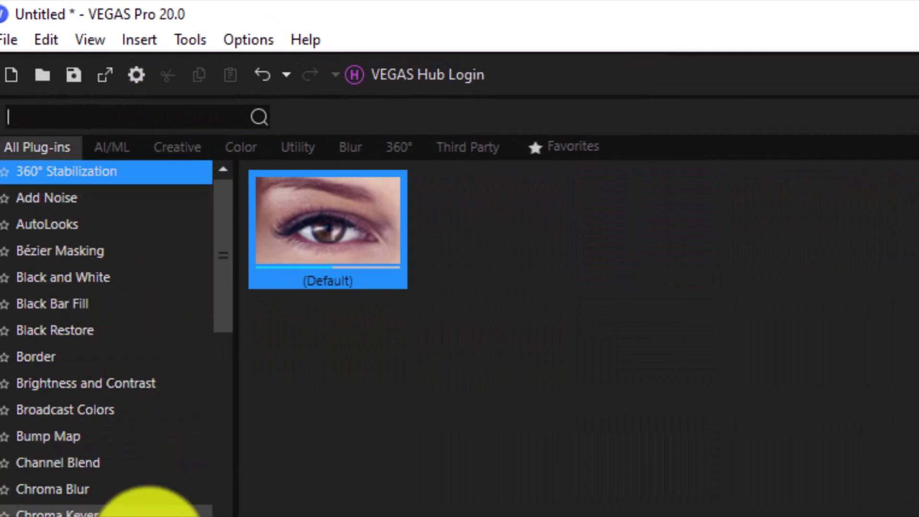
{"action": "left_click", "coordinate": [98, 118]}
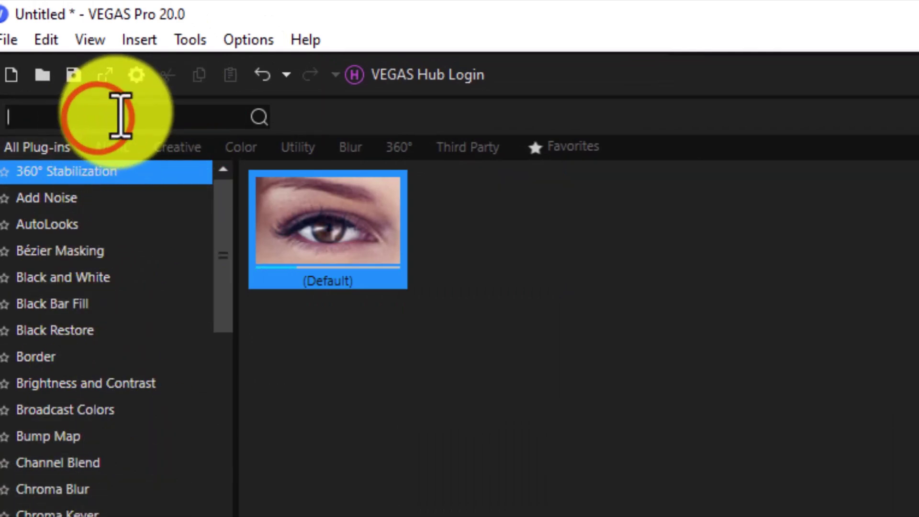
{"action": "type", "text": "key"}
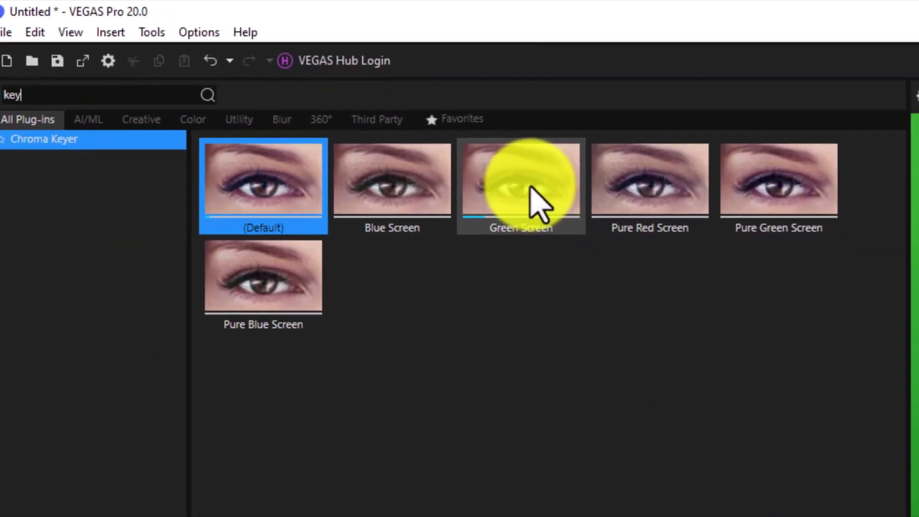
{"action": "left_click_drag", "start_coordinate": [684, 268], "coordinate": [678, 348]}
{"action": "left_click_drag", "start_coordinate": [269, 142], "coordinate": [393, 376]}
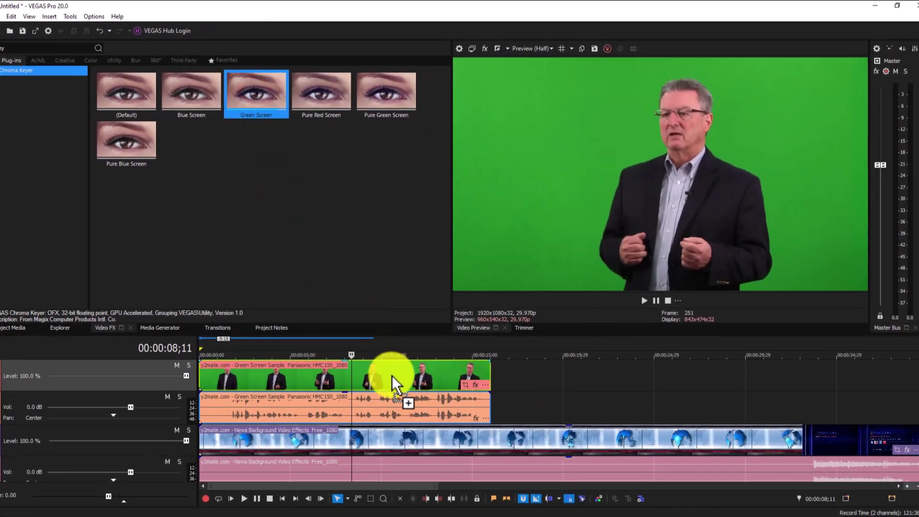
{"action": "left_click_drag", "start_coordinate": [392, 376], "coordinate": [393, 378]}
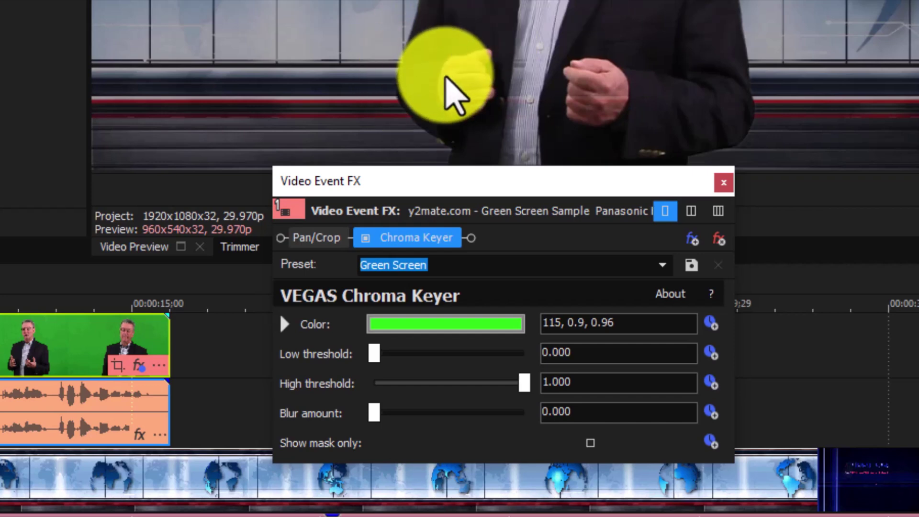
Step: Disable the Chroma Keyer on the green screen clip and move its settings window clear of the video preview
{"action": "left_click", "coordinate": [365, 237]}
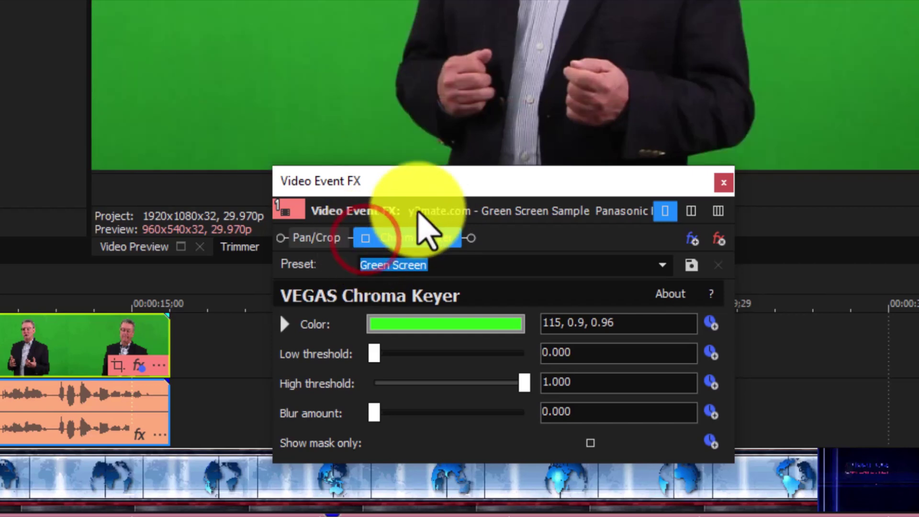
{"action": "left_click_drag", "start_coordinate": [455, 205], "coordinate": [0, 5]}
{"action": "left_click_drag", "start_coordinate": [21, 67], "coordinate": [0, 14]}
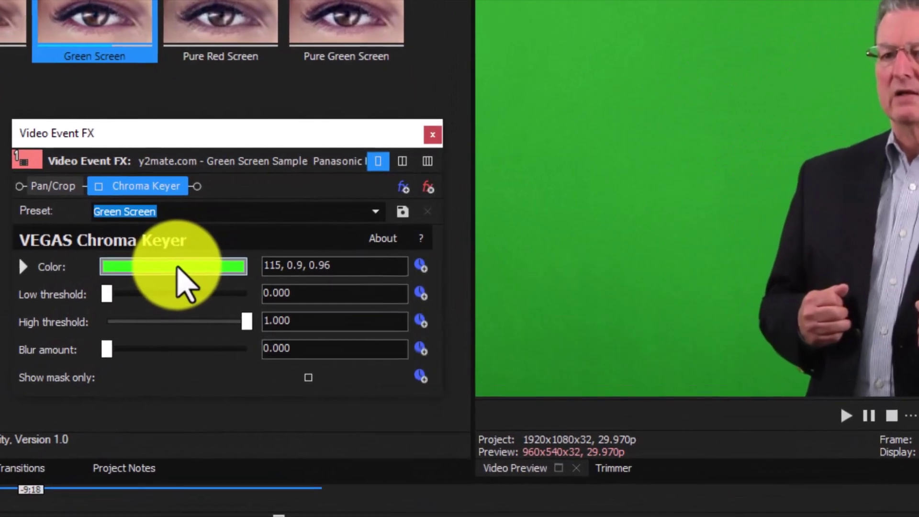
Step: Sample the key color from the green backdrop beside the presenter and re-enable the Chroma Keyer
{"action": "left_click", "coordinate": [298, 223]}
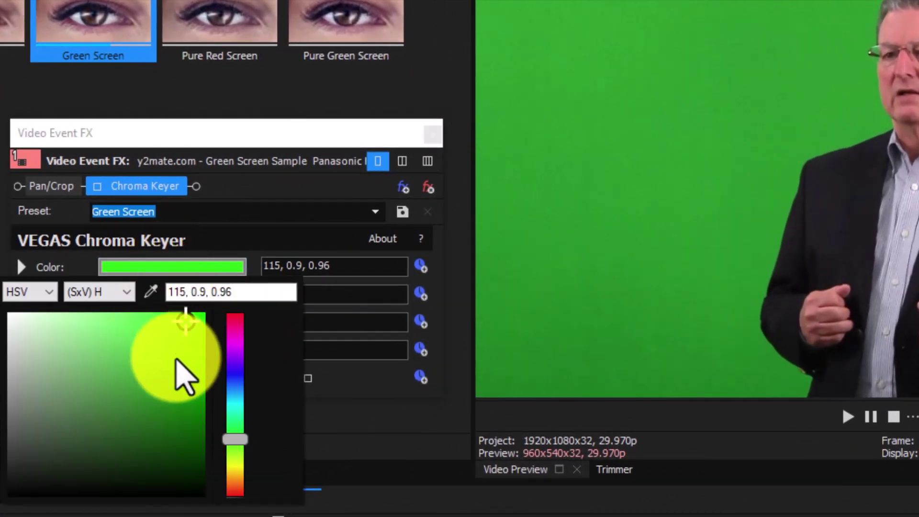
{"action": "left_click", "coordinate": [150, 290]}
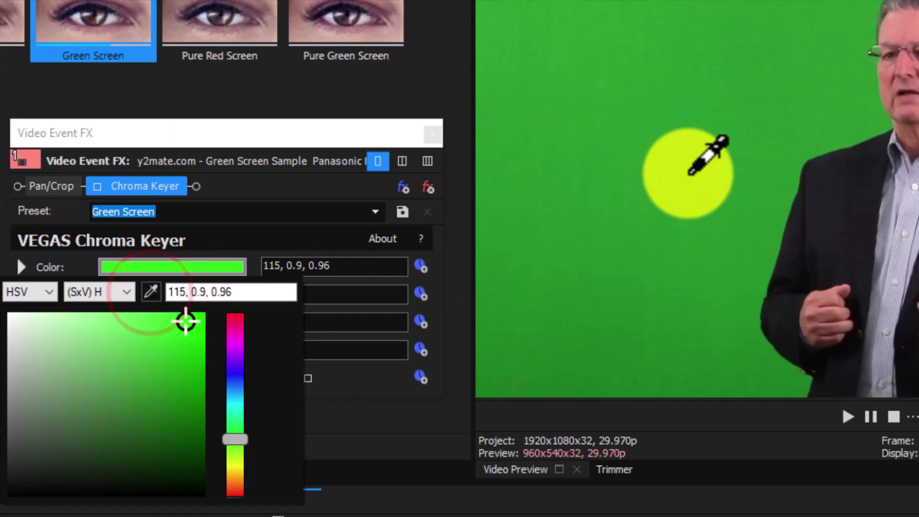
{"action": "left_click", "coordinate": [837, 103]}
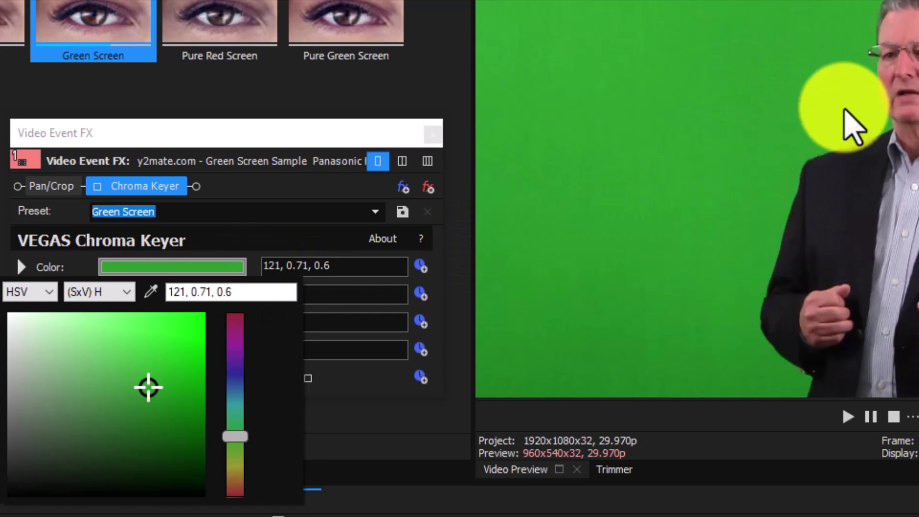
{"action": "left_click", "coordinate": [236, 138]}
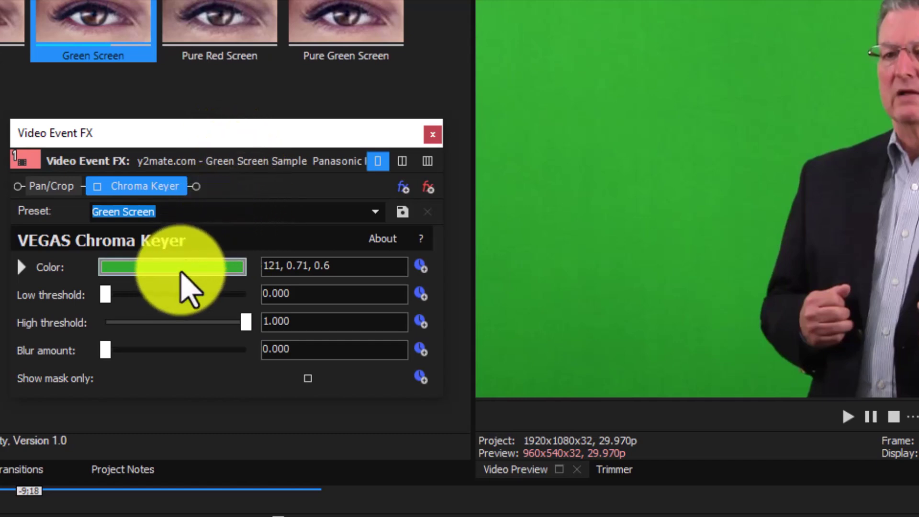
{"action": "left_click", "coordinate": [97, 187]}
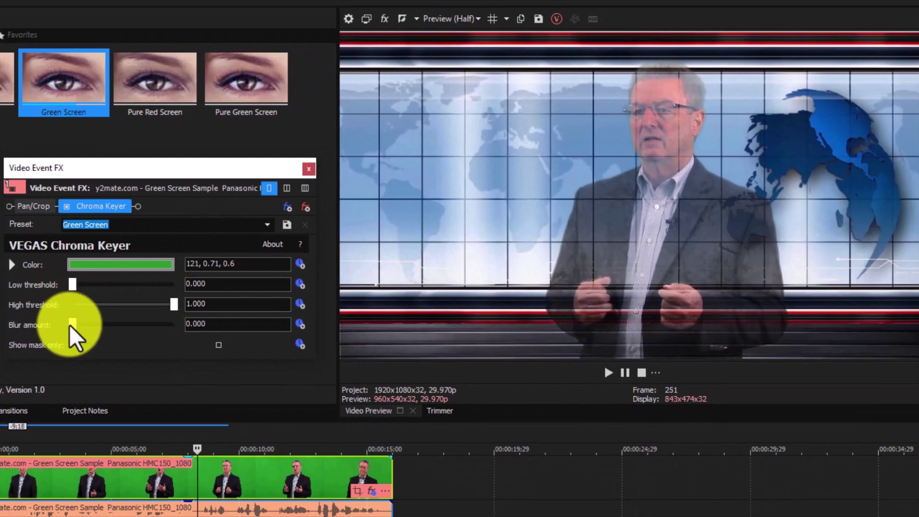
Step: Set the Chroma Keyer's high threshold to about 0.313 and its blur amount to 0.005
{"action": "left_click_drag", "start_coordinate": [72, 285], "coordinate": [48, 291]}
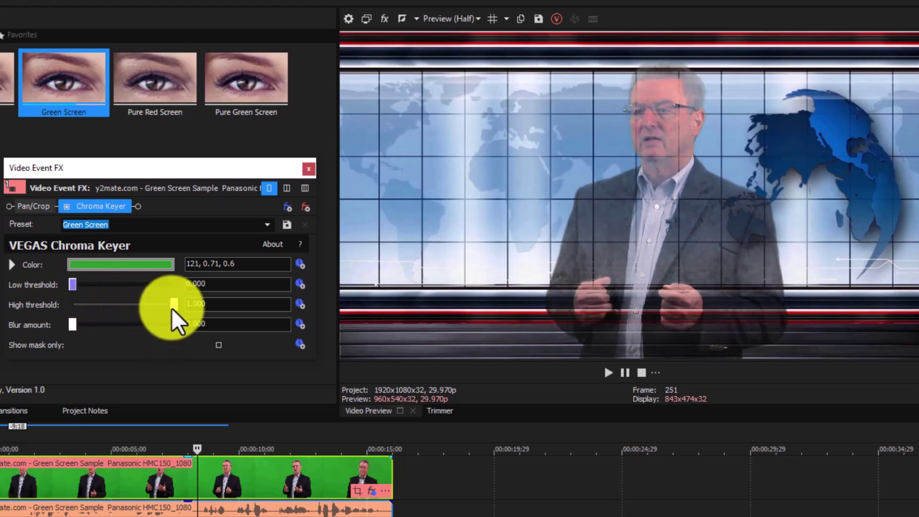
{"action": "left_click_drag", "start_coordinate": [171, 308], "coordinate": [102, 303]}
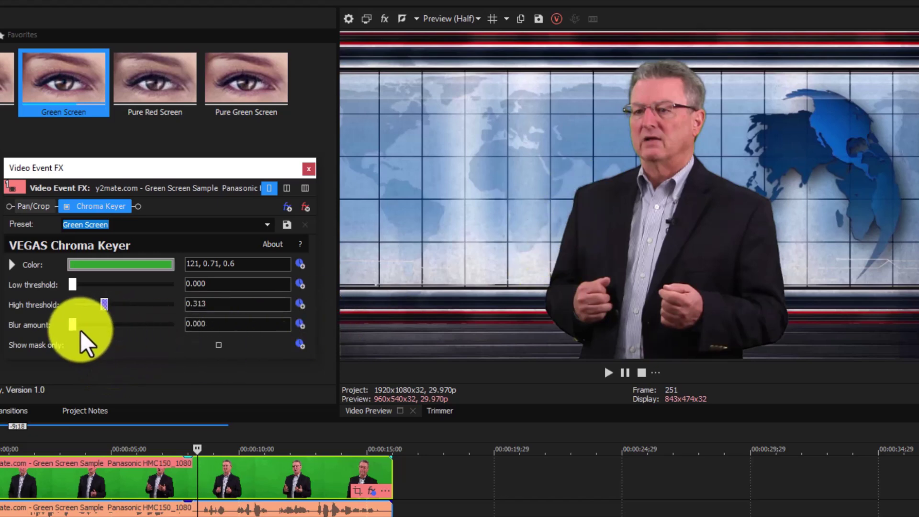
{"action": "mouse_move", "coordinate": [71, 325]}
{"action": "left_mouse_down"}
{"action": "mouse_move", "coordinate": [107, 328]}
{"action": "mouse_move", "coordinate": [88, 328]}
{"action": "left_mouse_up"}
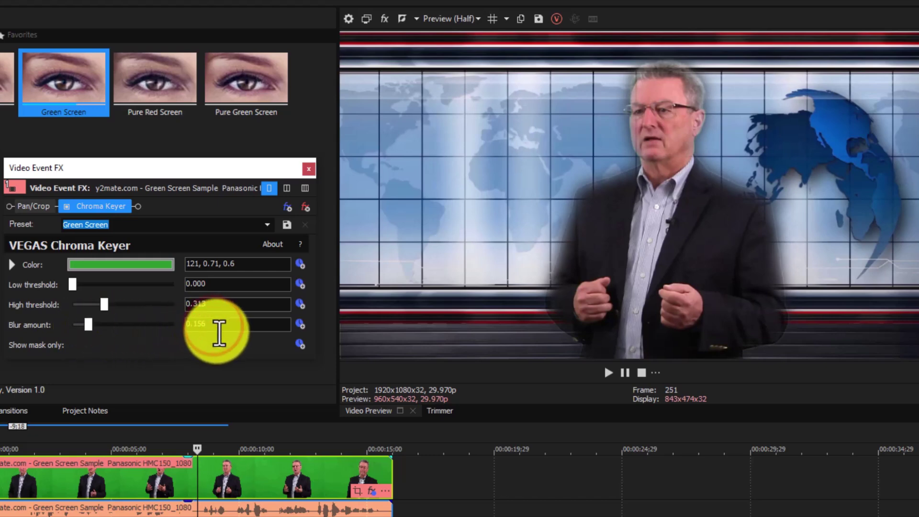
{"action": "type", "text": "00"}
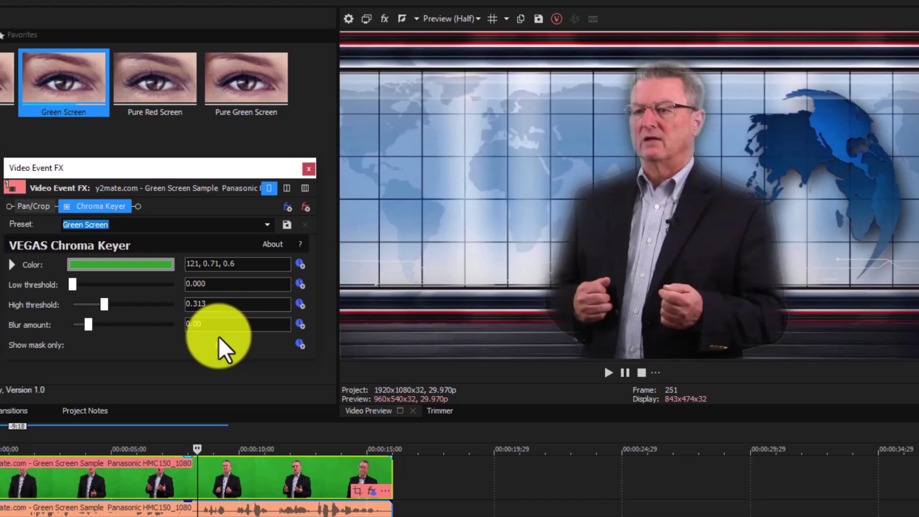
{"action": "type", "text": "5"}
{"action": "key", "text": "Return"}
{"action": "left_click", "coordinate": [219, 306]}
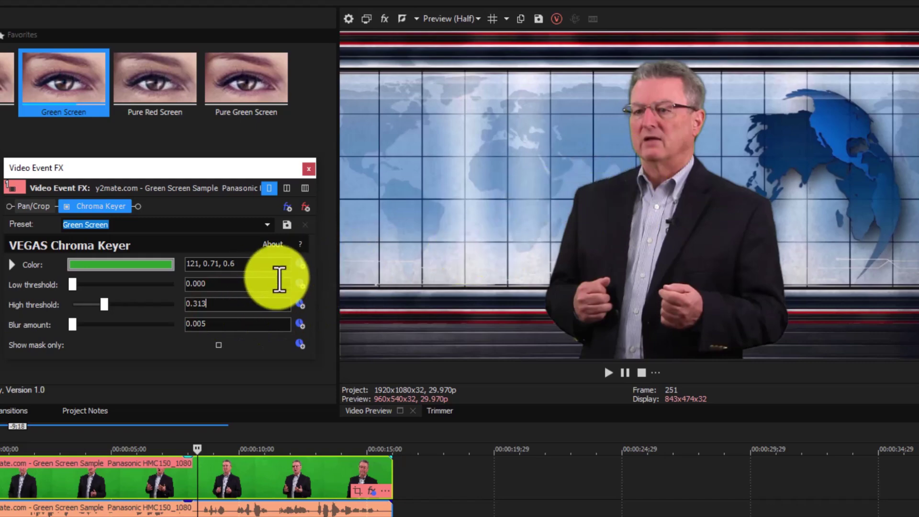
{"action": "left_click", "coordinate": [240, 303]}
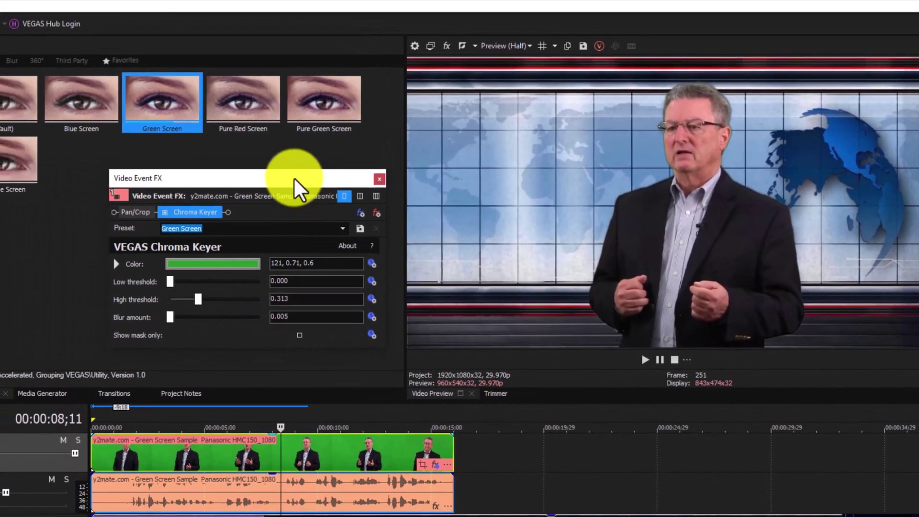
Step: Move the effect settings window aside and play the keyed clip from 00:00:03;24 to check the result
{"action": "left_click_drag", "start_coordinate": [208, 167], "coordinate": [142, 175]}
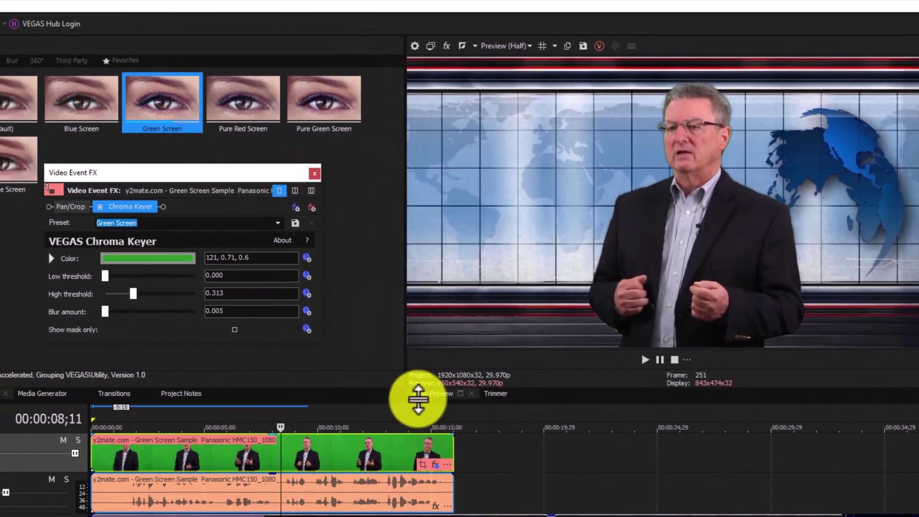
{"action": "left_click", "coordinate": [177, 455]}
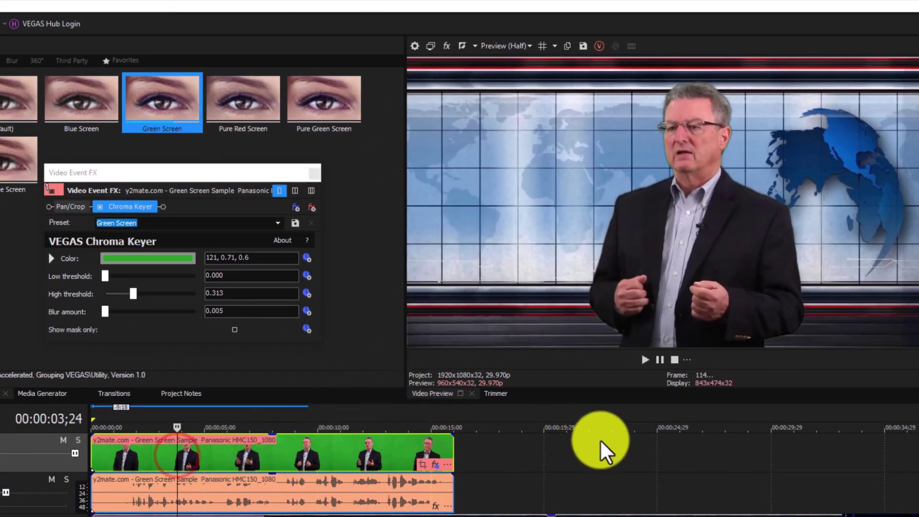
{"action": "left_click_drag", "start_coordinate": [197, 172], "coordinate": [171, 165]}
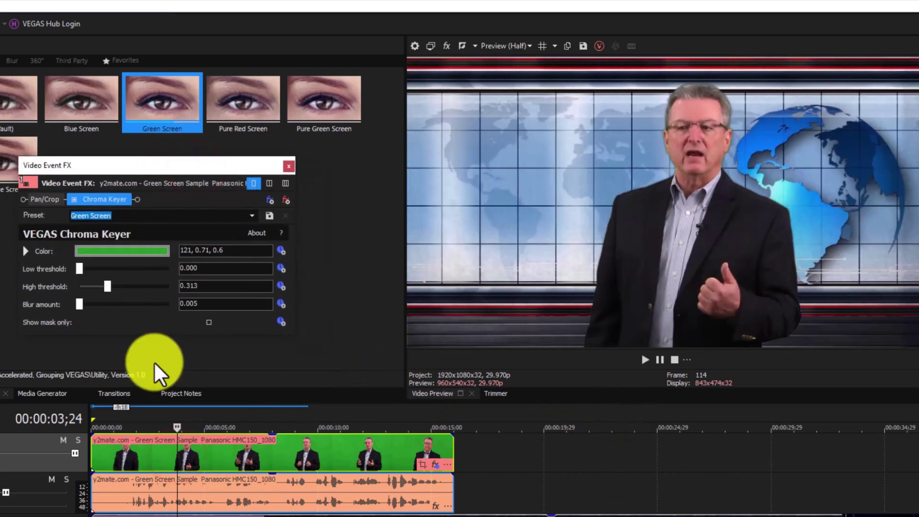
{"action": "left_click", "coordinate": [645, 361]}
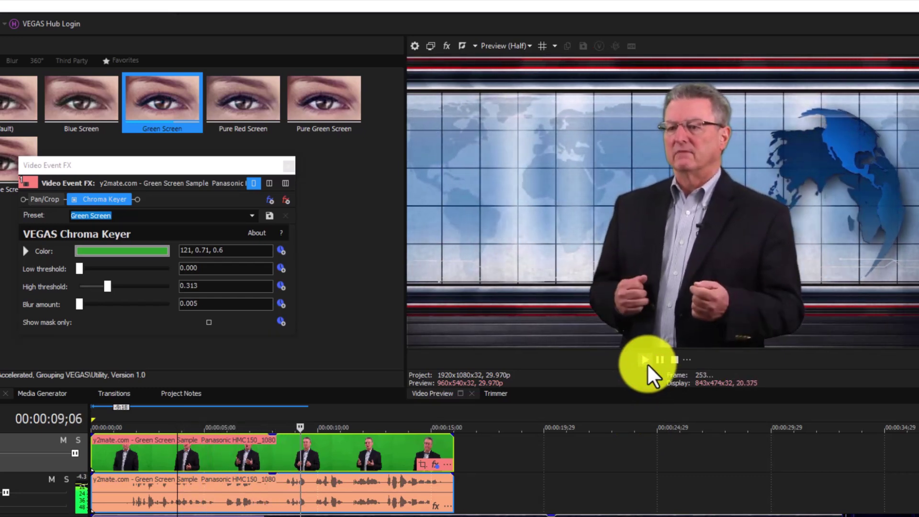
{"action": "left_click", "coordinate": [643, 363]}
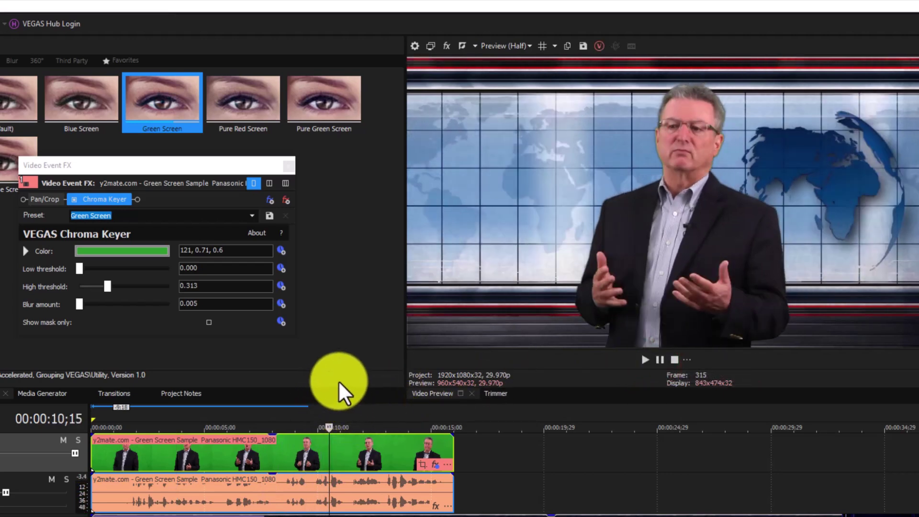
Step: Raise the Chroma Keyer's high threshold to about 0.395 and play the clip to check the key
{"action": "mouse_move", "coordinate": [108, 287]}
{"action": "left_mouse_down"}
{"action": "mouse_move", "coordinate": [99, 282]}
{"action": "mouse_move", "coordinate": [115, 287]}
{"action": "left_mouse_up"}
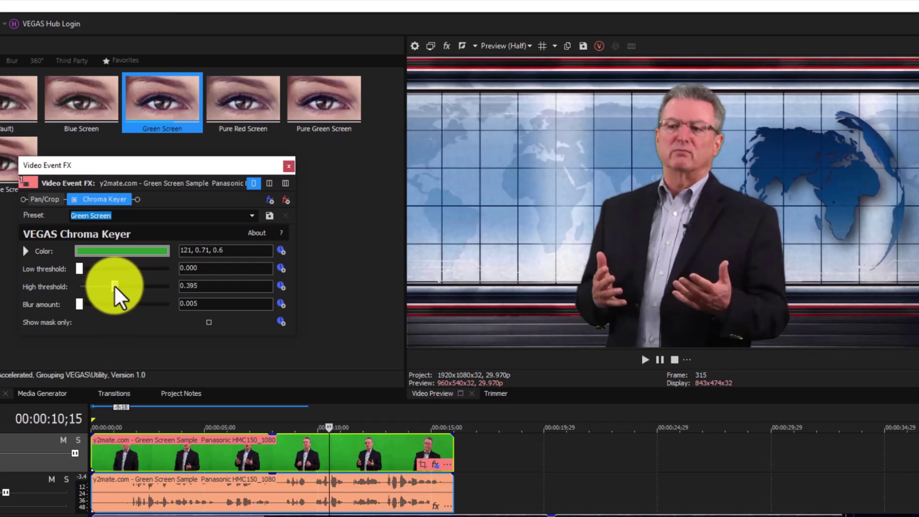
{"action": "left_click", "coordinate": [646, 361]}
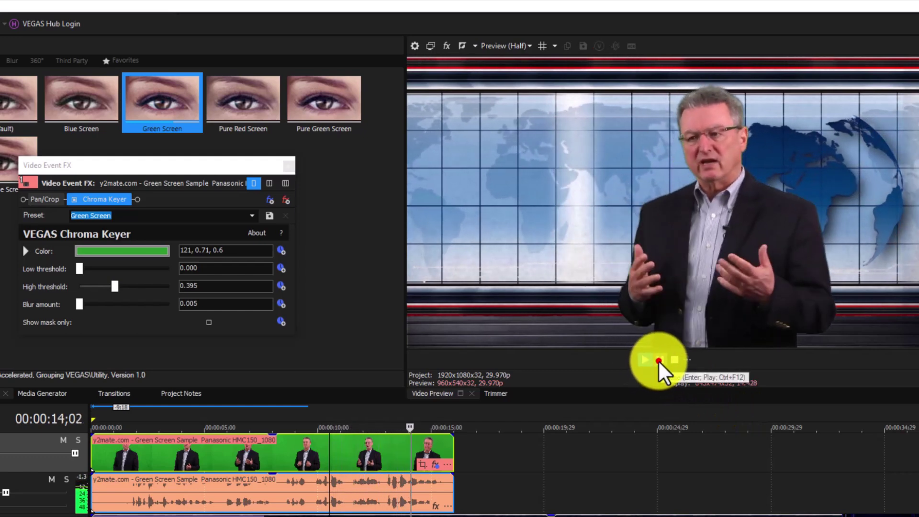
{"action": "left_click", "coordinate": [659, 360]}
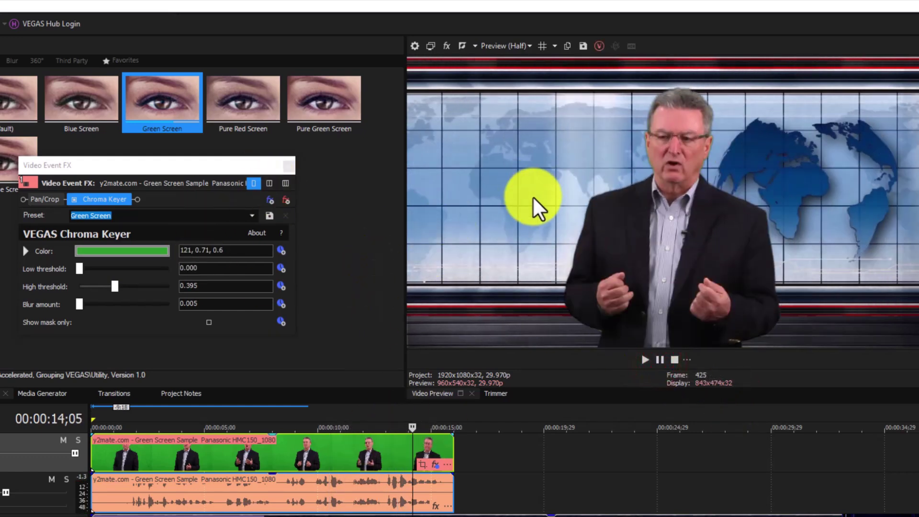
Step: Lower the video preview quality to Preview (Quarter) and play the clip from 00:00:01;19
{"action": "left_click", "coordinate": [519, 45]}
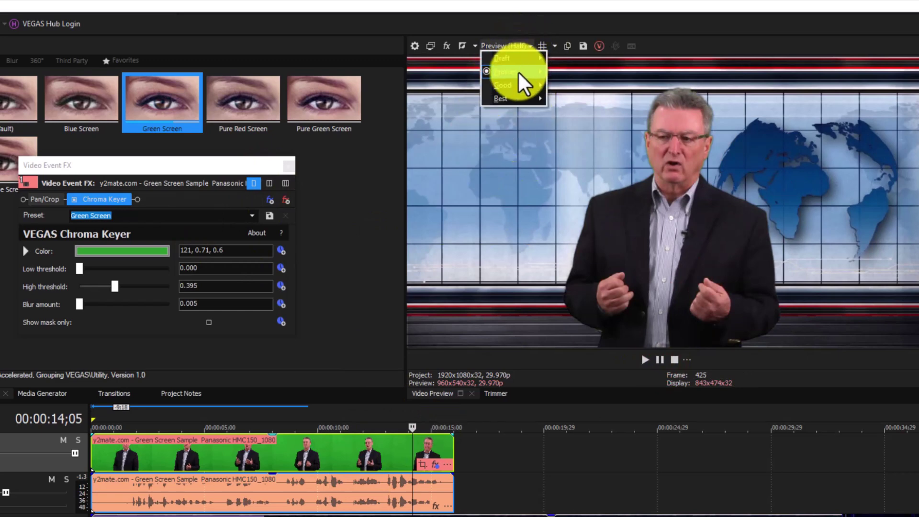
{"action": "mouse_move", "coordinate": [519, 73]}
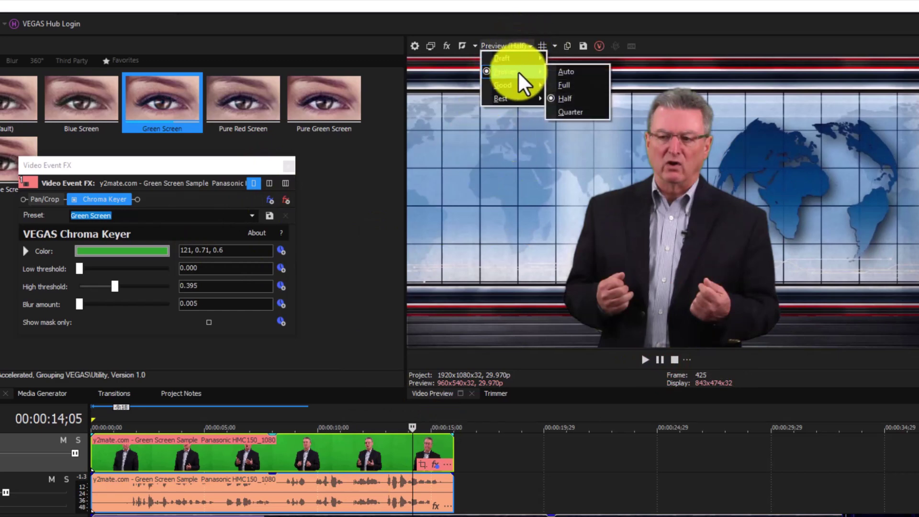
{"action": "left_click", "coordinate": [590, 111]}
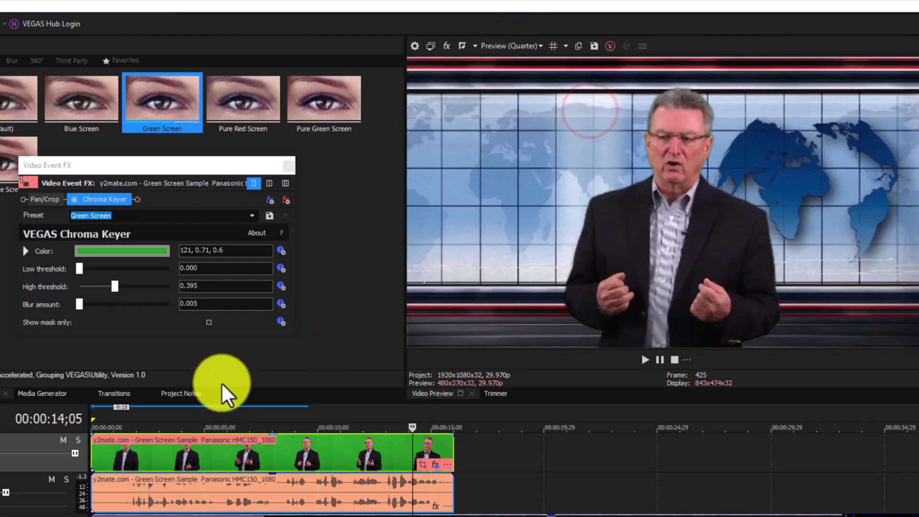
{"action": "left_click", "coordinate": [127, 451]}
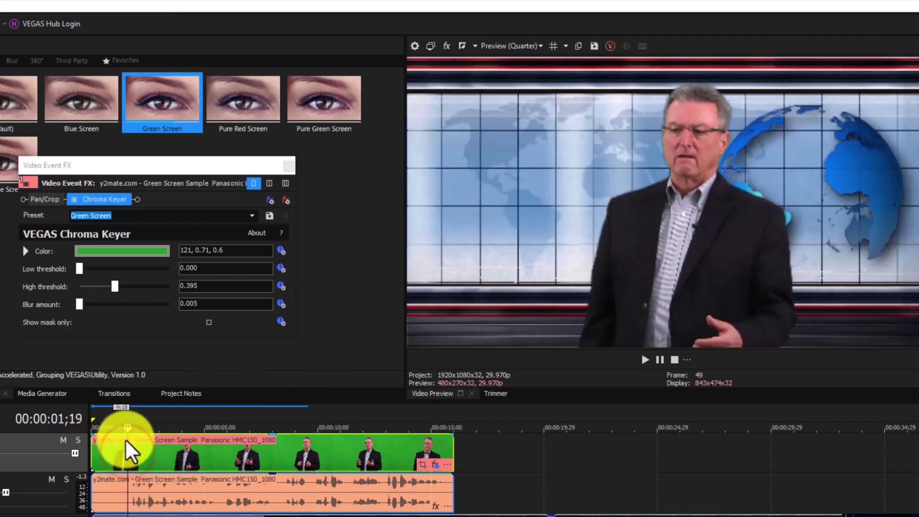
{"action": "left_click", "coordinate": [641, 363]}
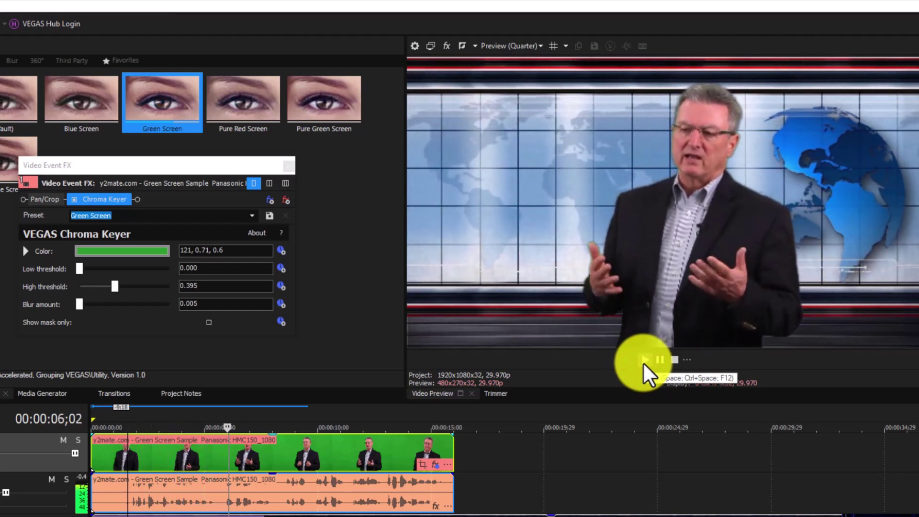
{"action": "left_click", "coordinate": [659, 360]}
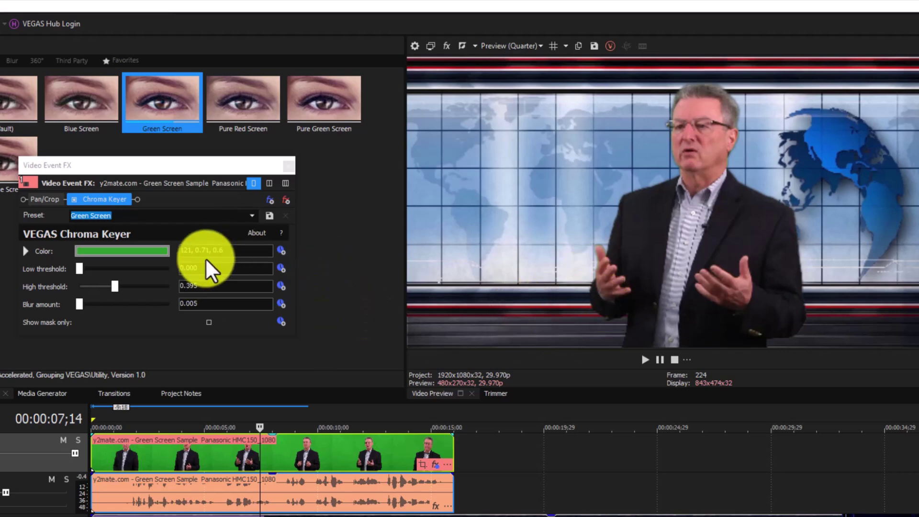
Step: Close the effect settings window, inspect the keyed clip at several points, and play it from the start of the timeline
{"action": "left_click_drag", "start_coordinate": [191, 164], "coordinate": [253, 175]}
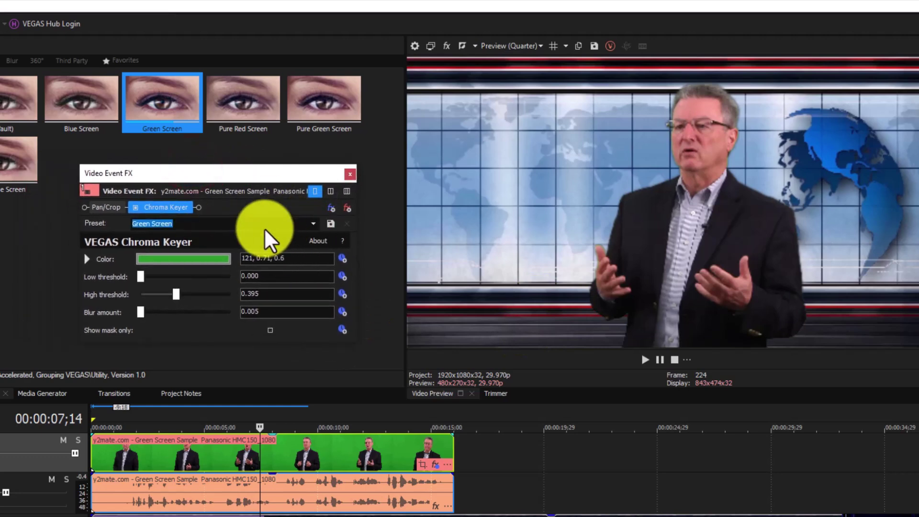
{"action": "left_click", "coordinate": [349, 174]}
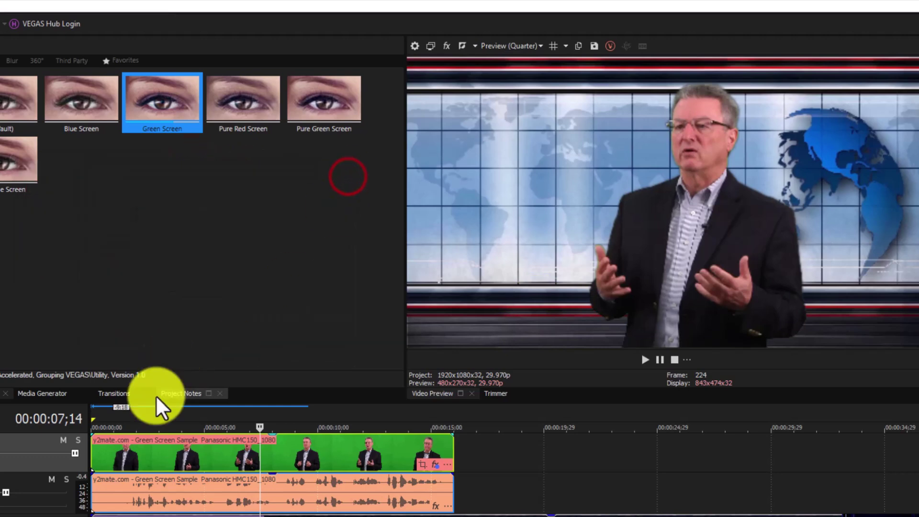
{"action": "left_click", "coordinate": [161, 459]}
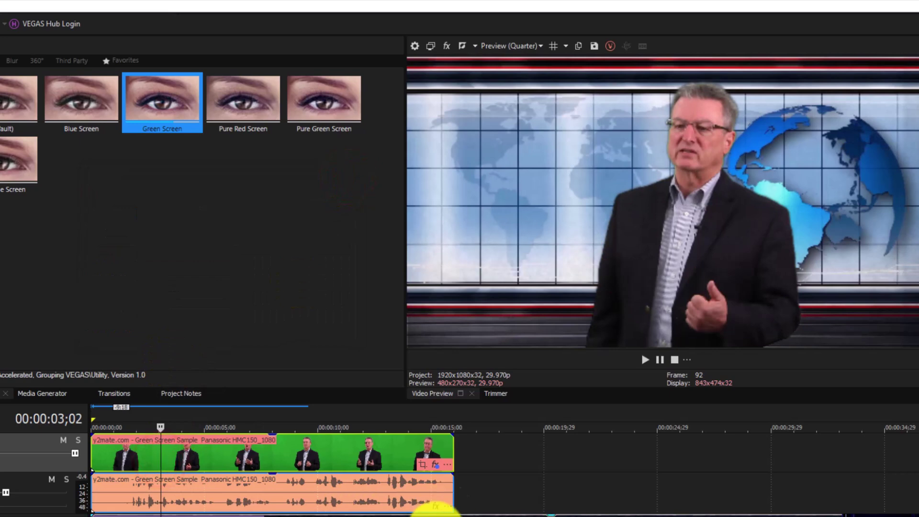
{"action": "left_click", "coordinate": [120, 457]}
{"action": "left_click", "coordinate": [276, 461]}
{"action": "key", "text": "s"}
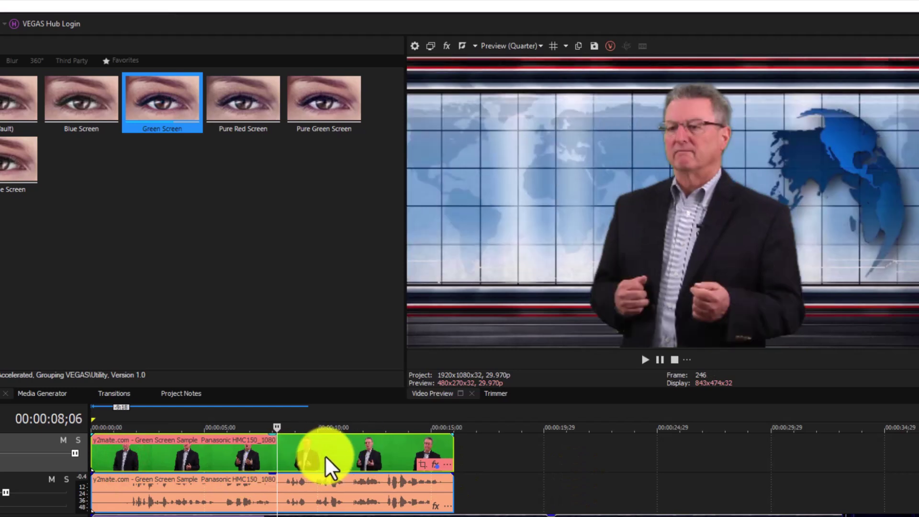
{"action": "left_click", "coordinate": [324, 455]}
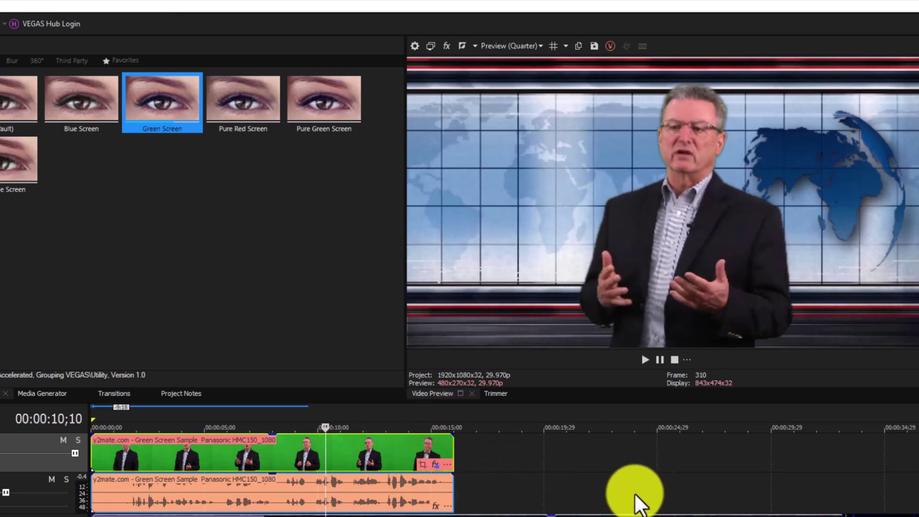
{"action": "left_click", "coordinate": [215, 454]}
{"action": "key", "text": "ctrl+Home"}
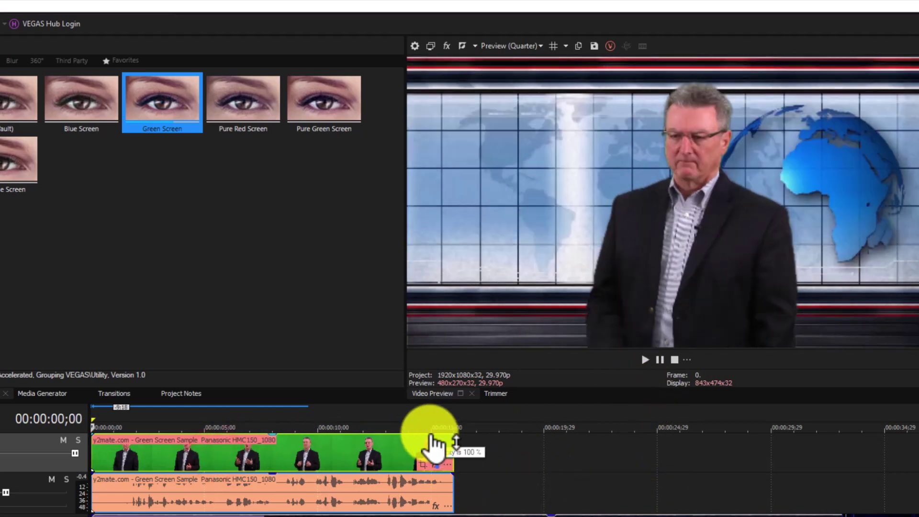
{"action": "key", "text": "space"}
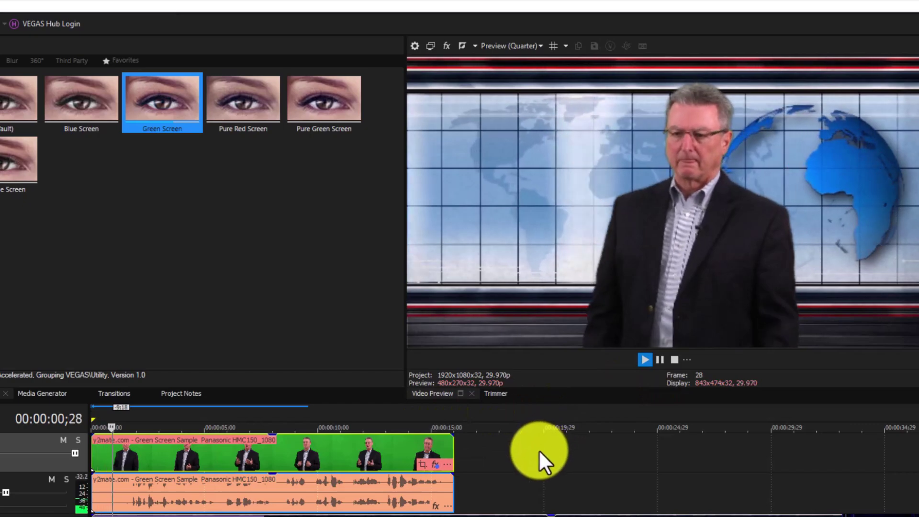